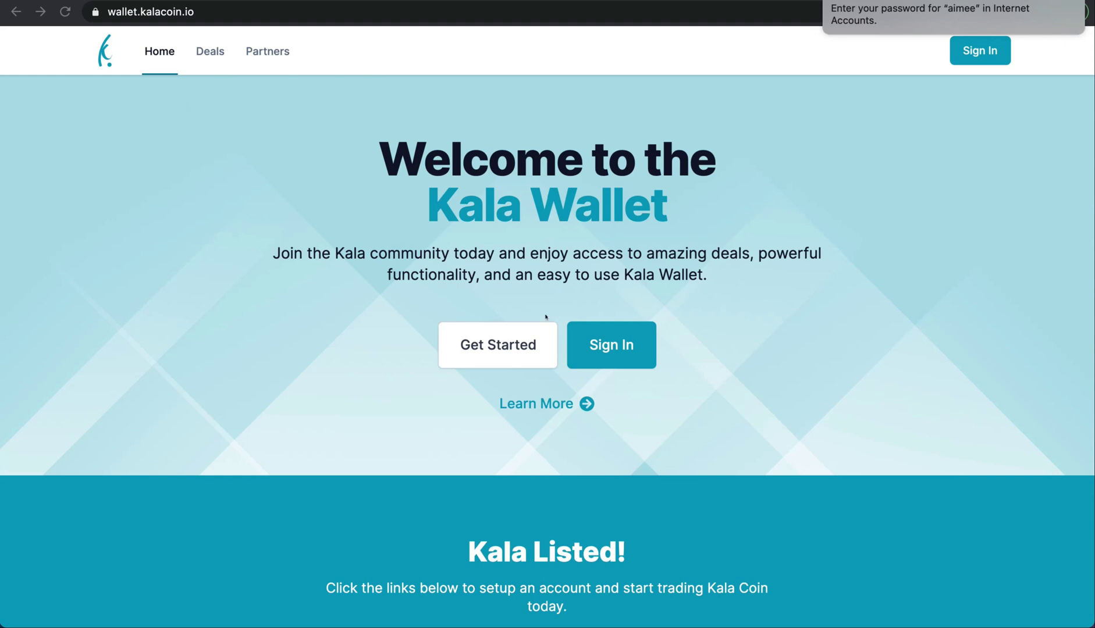
Step: Begin a new wallet sign-up and skip the intro tour to reach the Create account form
left_click(508, 343)
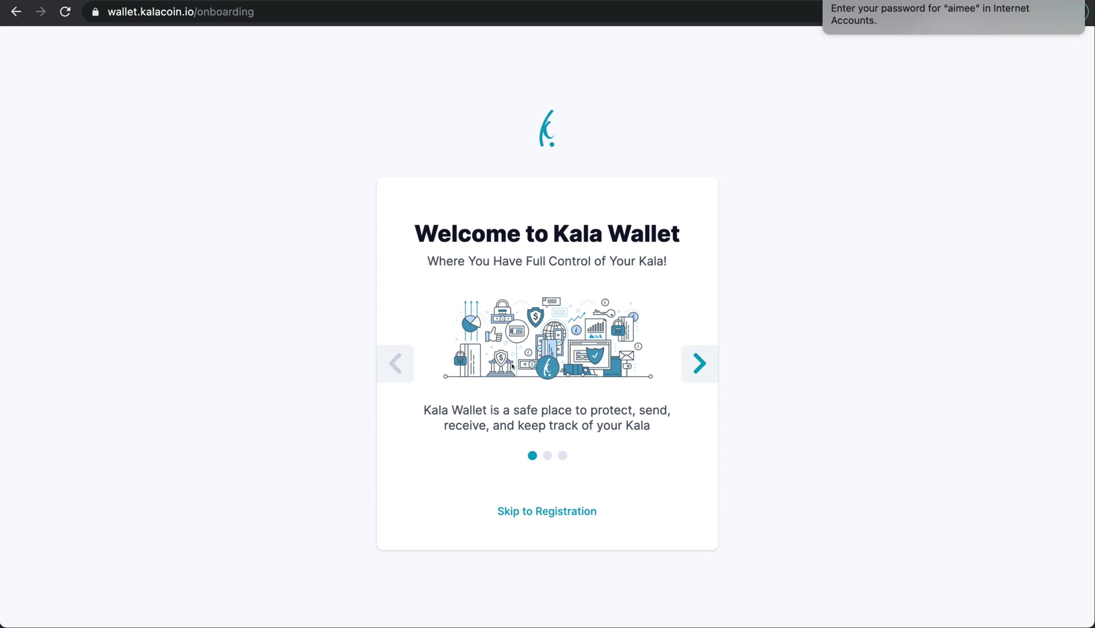
left_click(558, 510)
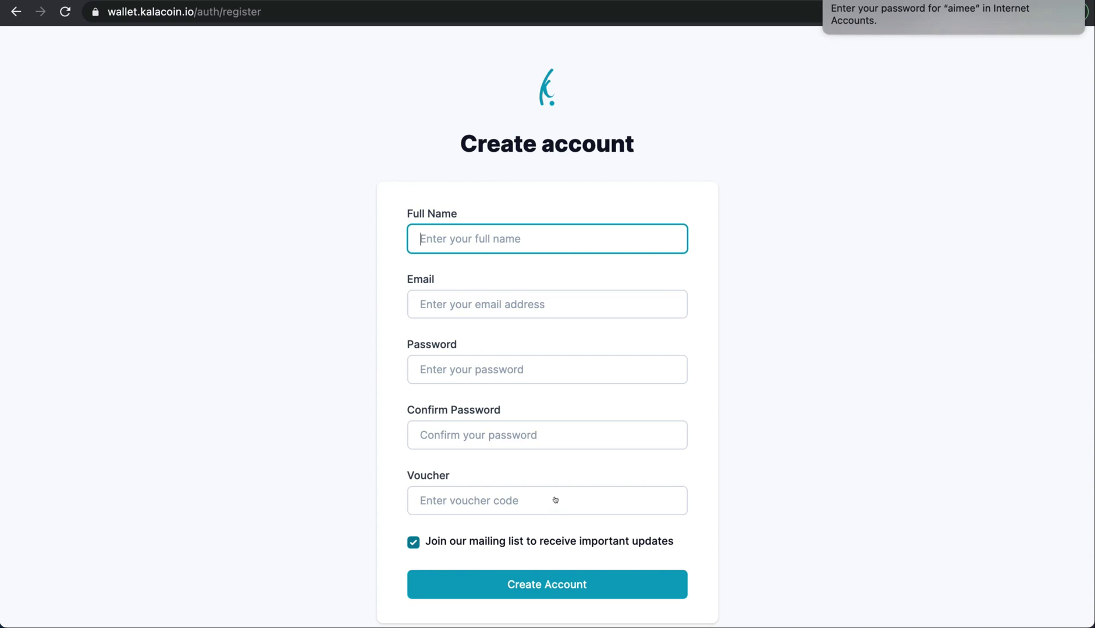
Step: Enter the account holder's full name and e-mail address in the sign-up form
type("KalaTest")
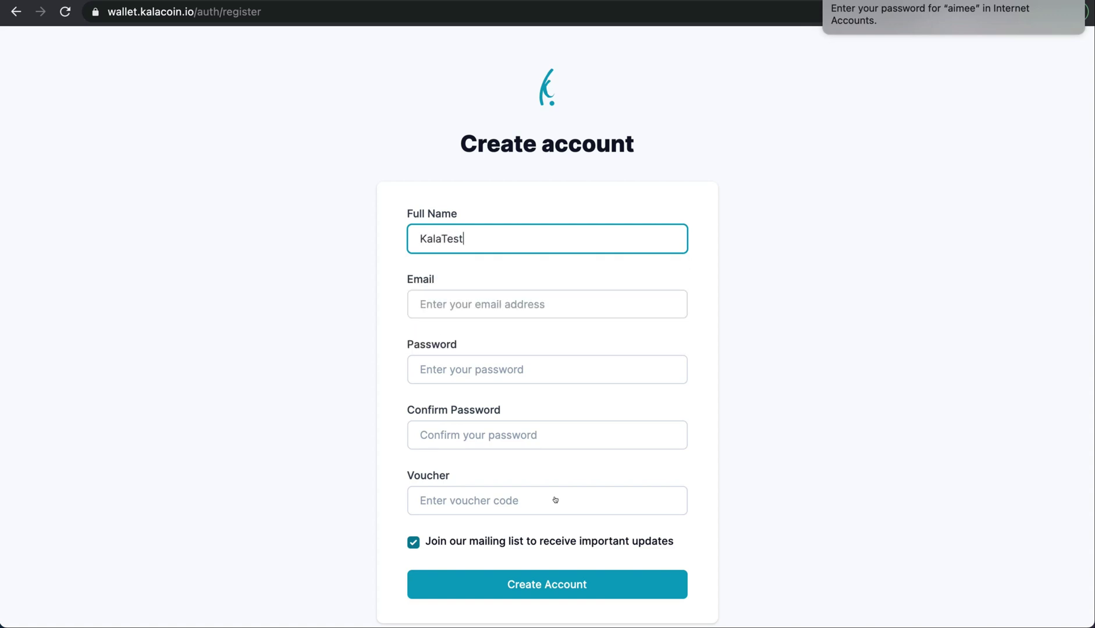
type(" Wallet")
left_click(446, 303)
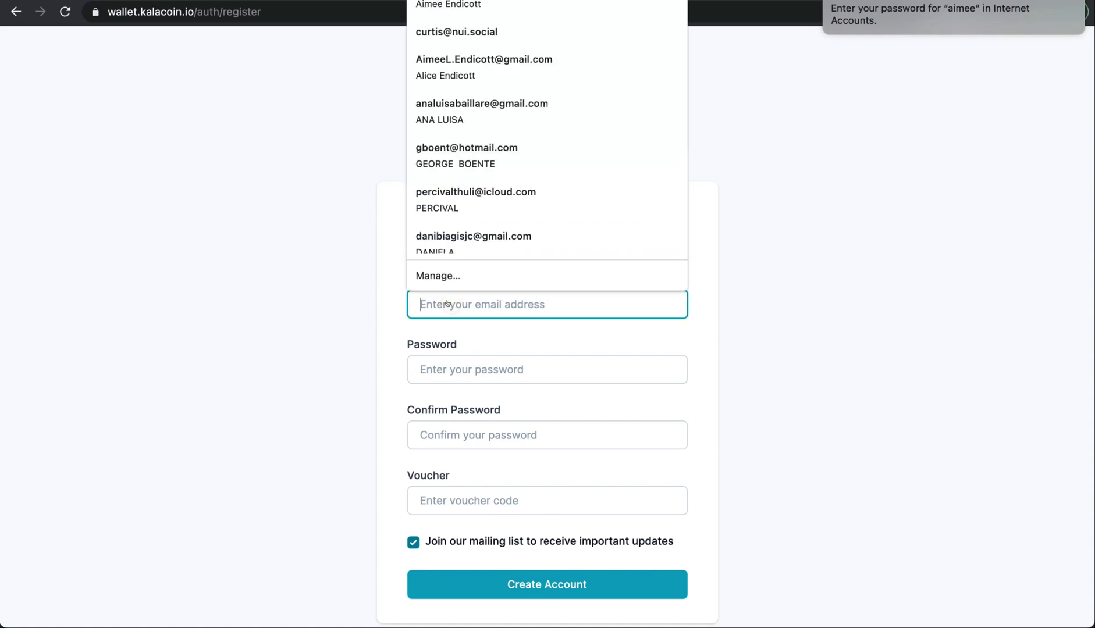
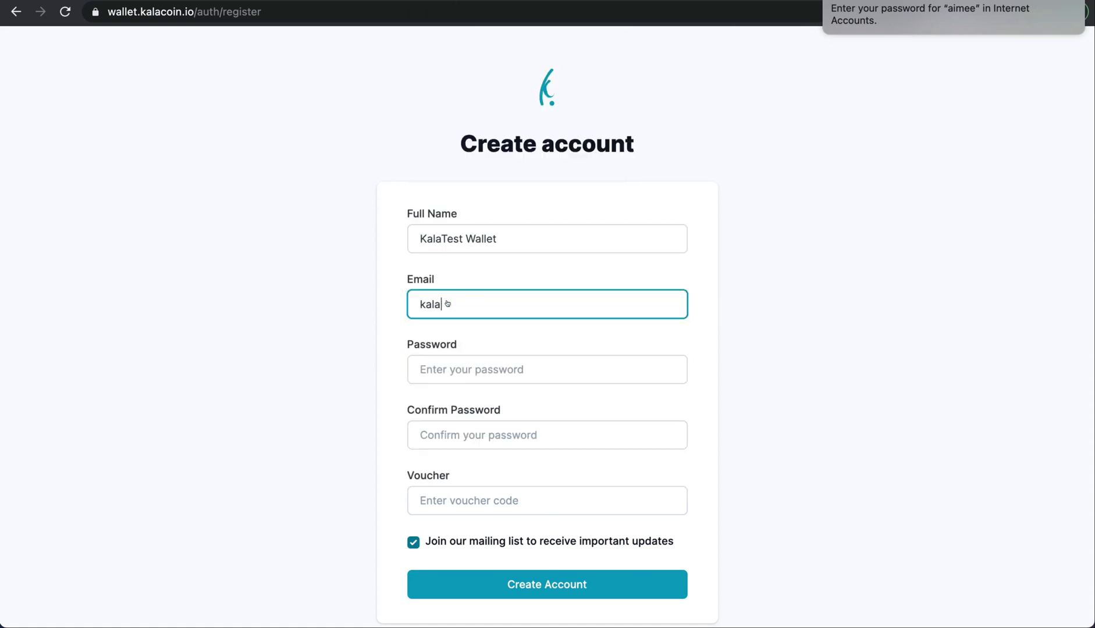
Step: Paste the account password into both the Password and Confirm Password fields
left_click(449, 363)
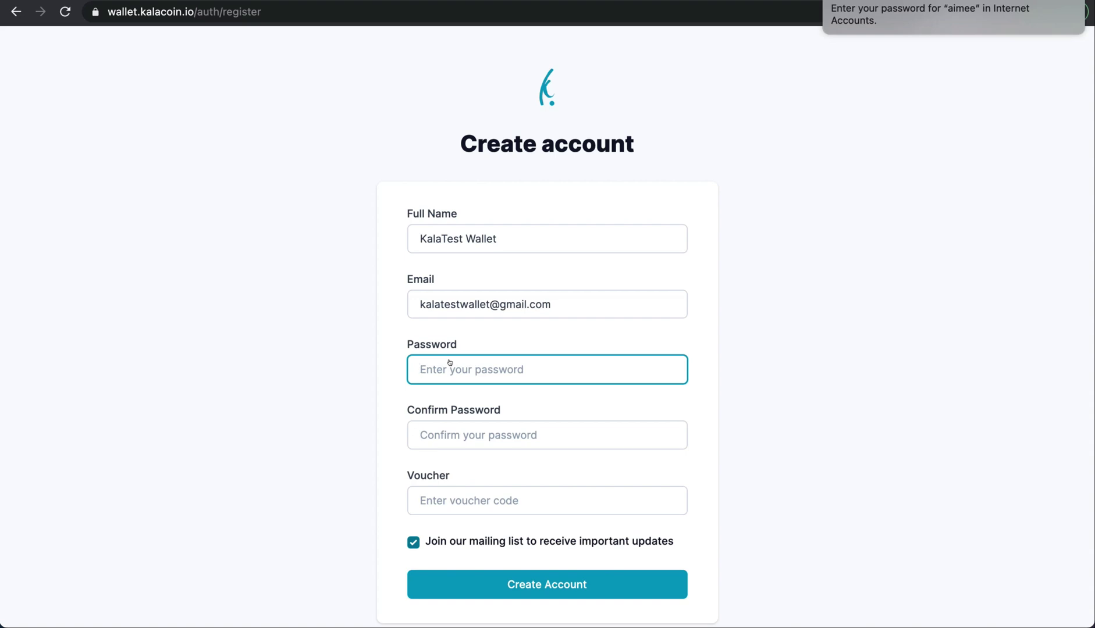
key("super+v")
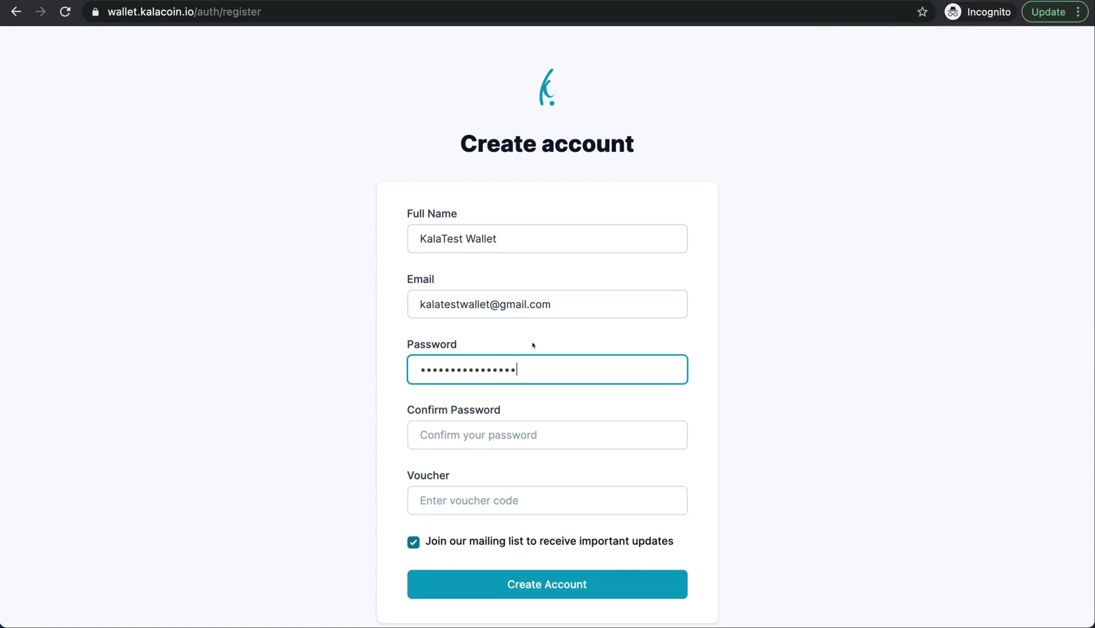
left_click(464, 436)
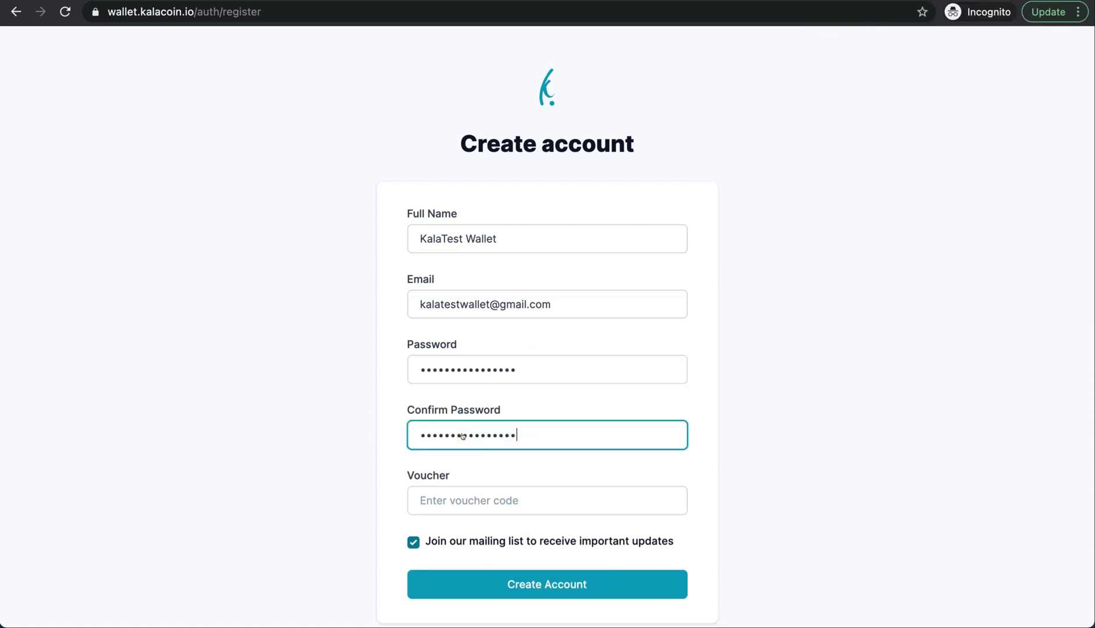
key("super+v")
Step: Submit the new account with Create Account
left_click(526, 589)
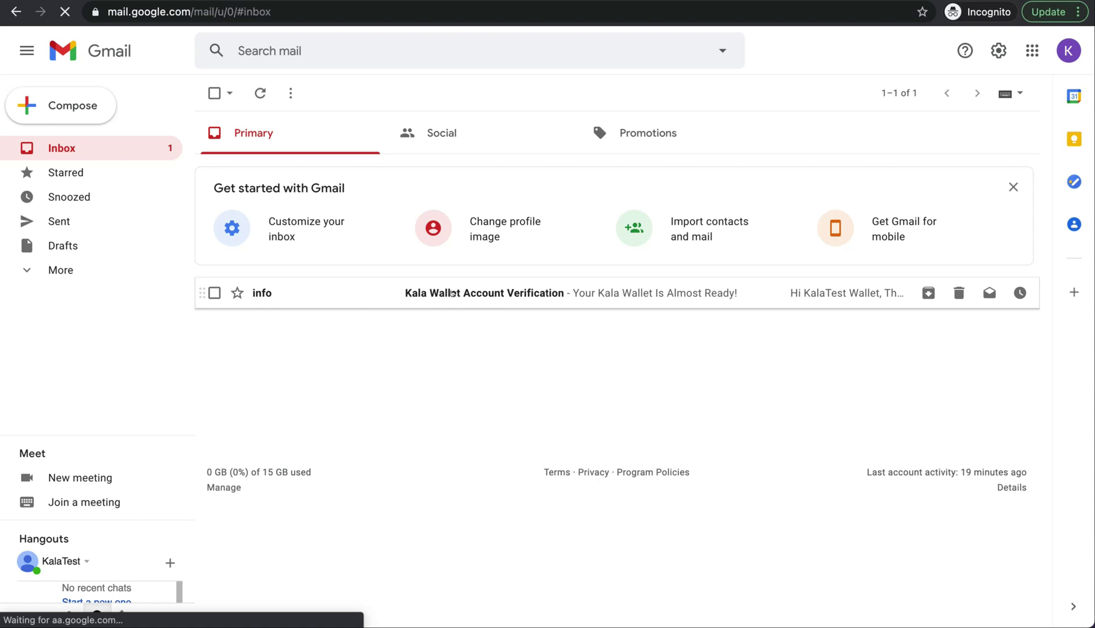
Step: Open the Kala Wallet Account Verification email and scroll to its Verify Email link
left_click(452, 293)
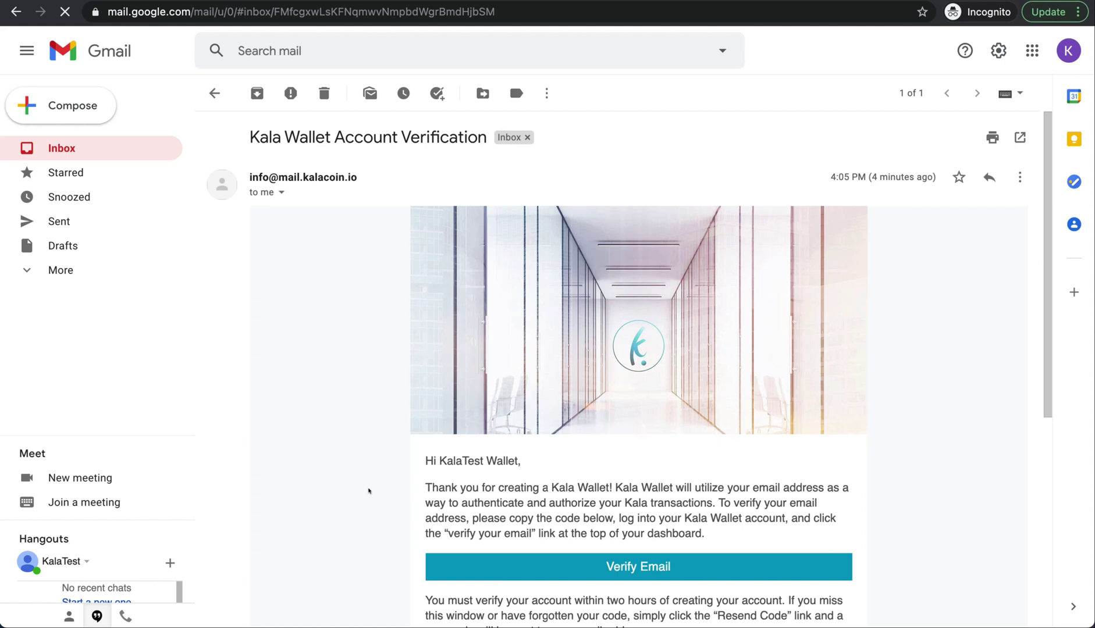
scroll(369, 489, "down", 3)
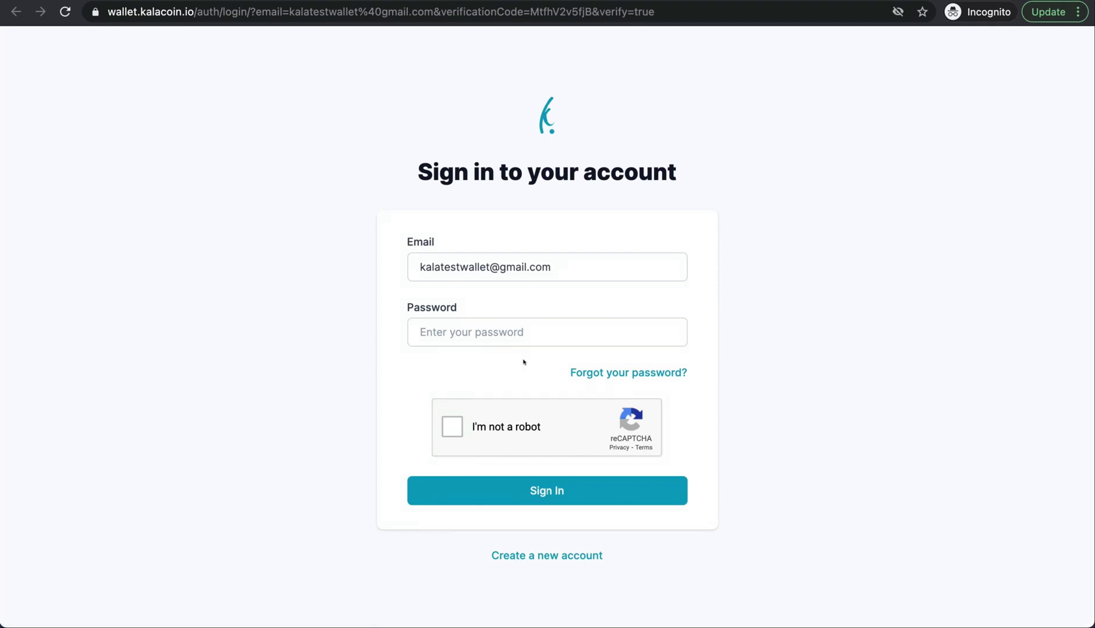
Step: Paste the account password and mark the traffic-light tiles in the first reCAPTCHA grid
left_click(509, 333)
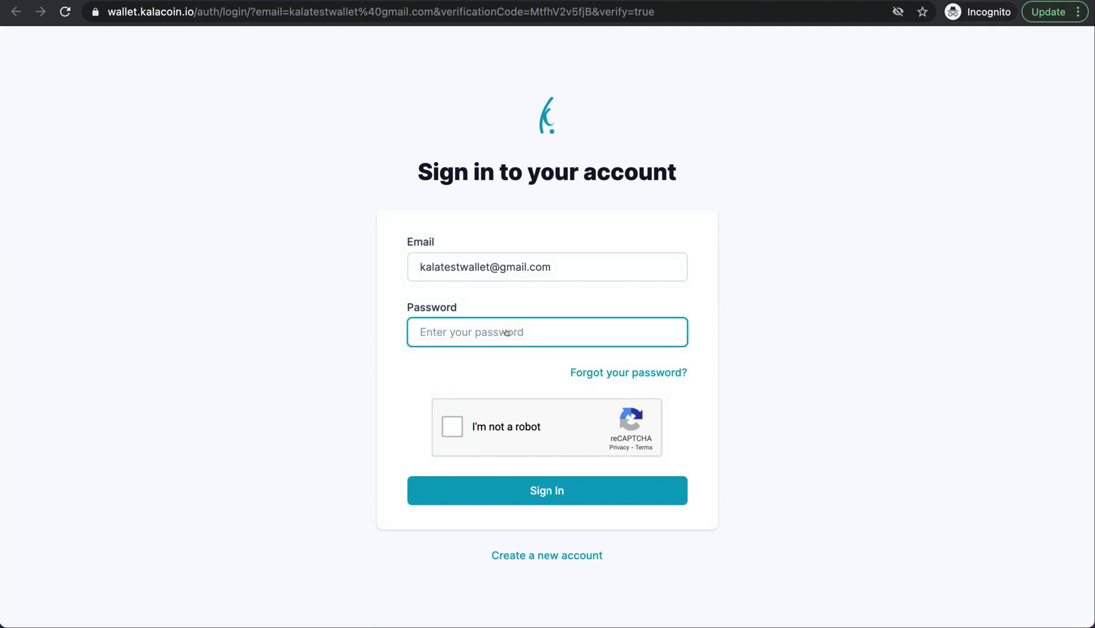
key("ctrl+v")
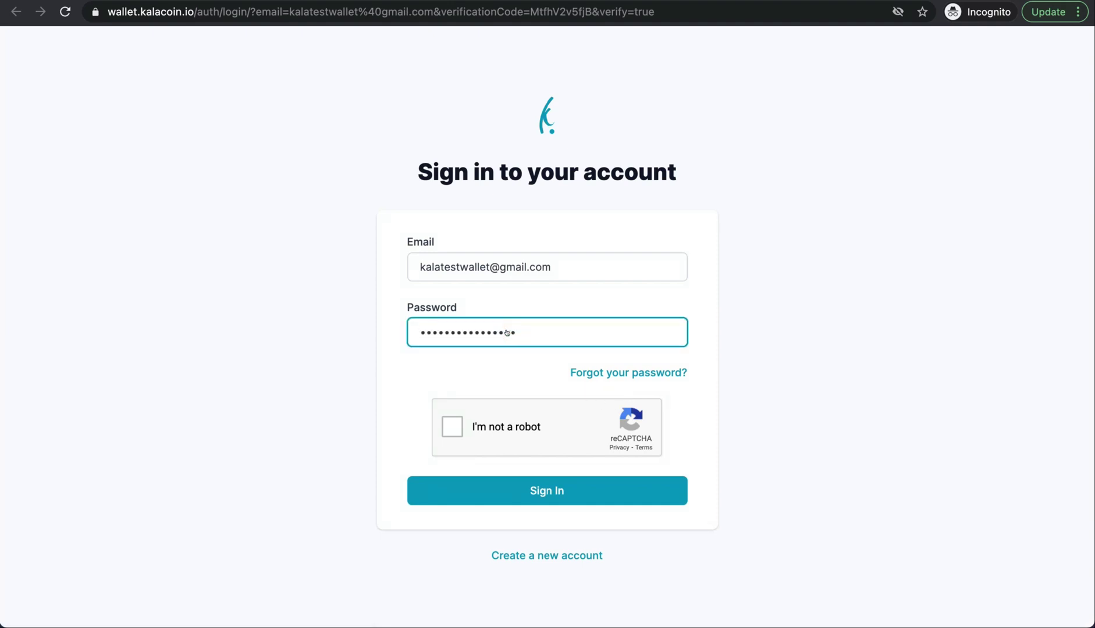
left_click(452, 427)
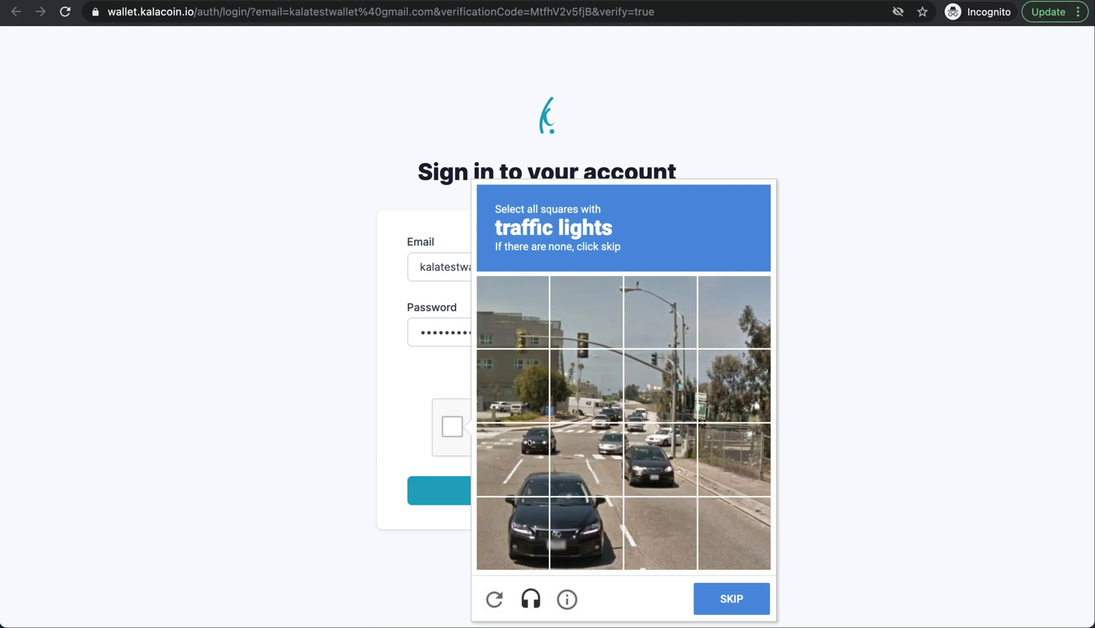
left_click(588, 317)
left_click(514, 317)
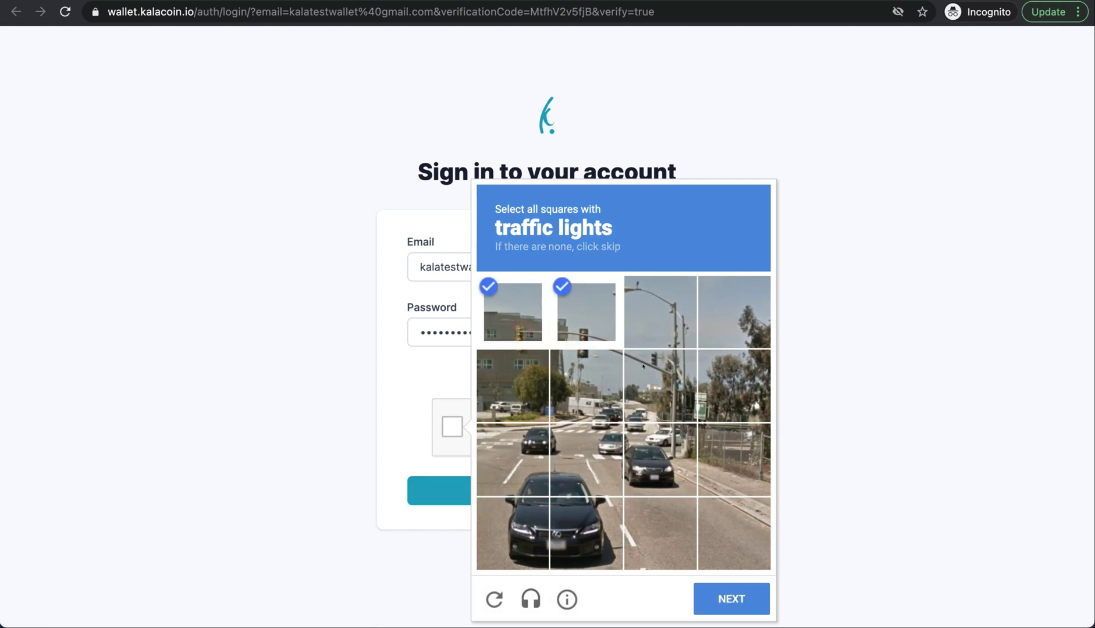
left_click(668, 381)
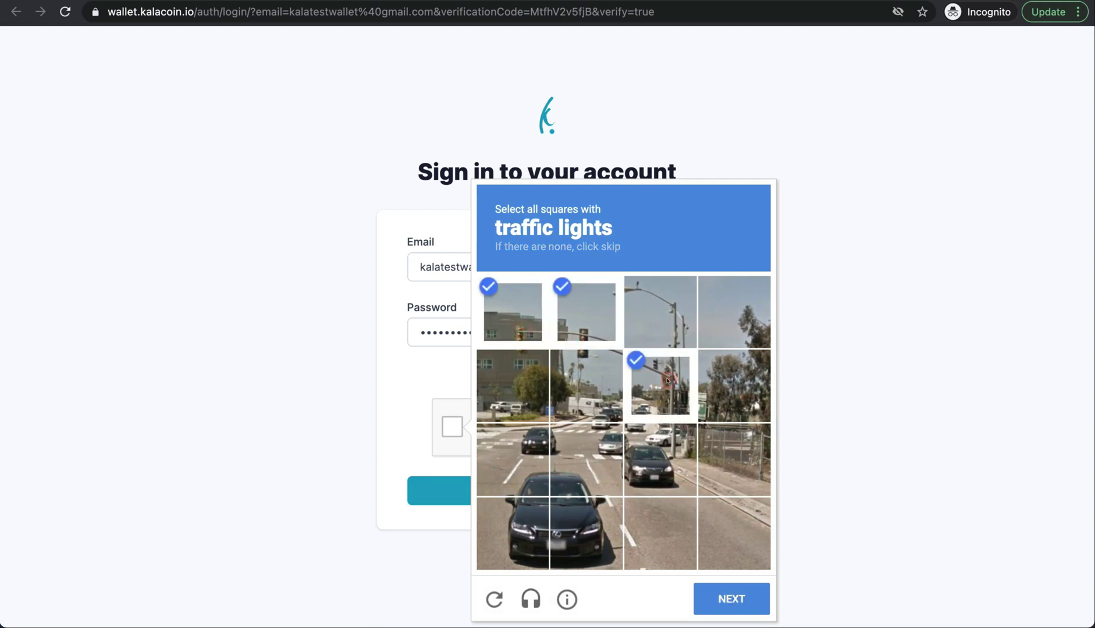
left_click(744, 605)
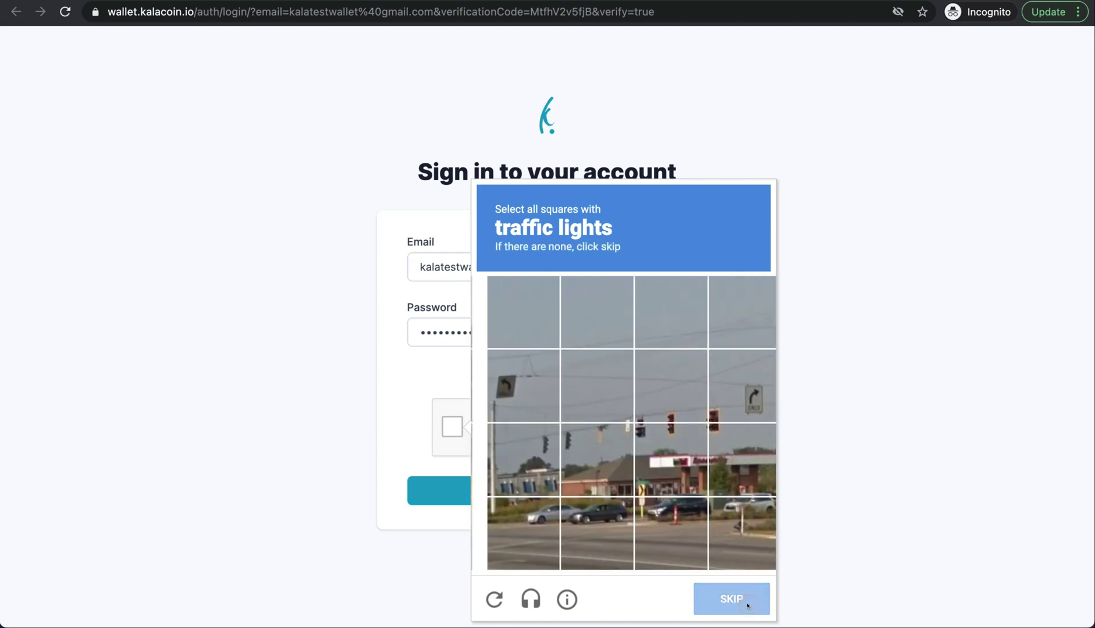
Step: Mark all six traffic-light tiles in the second grid and verify the reCAPTCHA
left_click(734, 444)
left_click(734, 385)
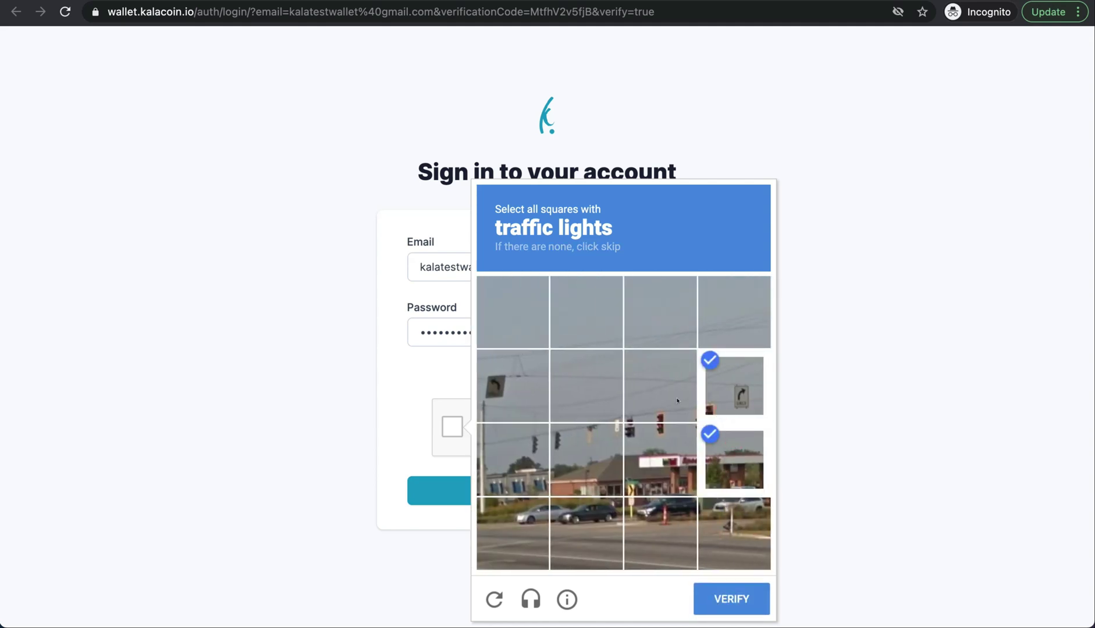
left_click(660, 385)
left_click(660, 460)
left_click(598, 433)
left_click(515, 448)
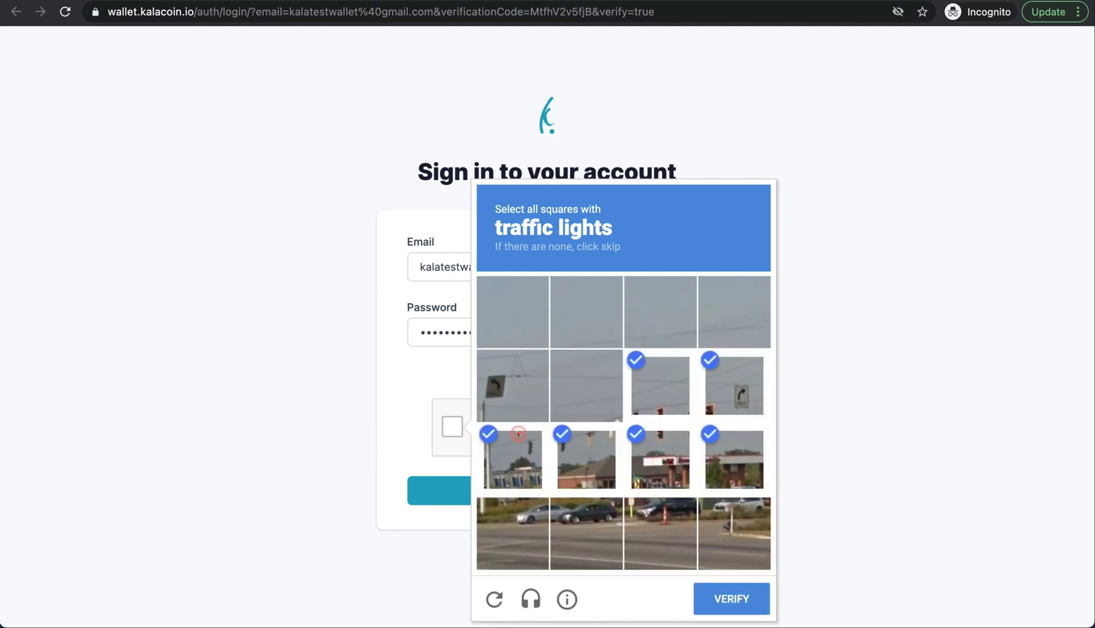
left_click(758, 600)
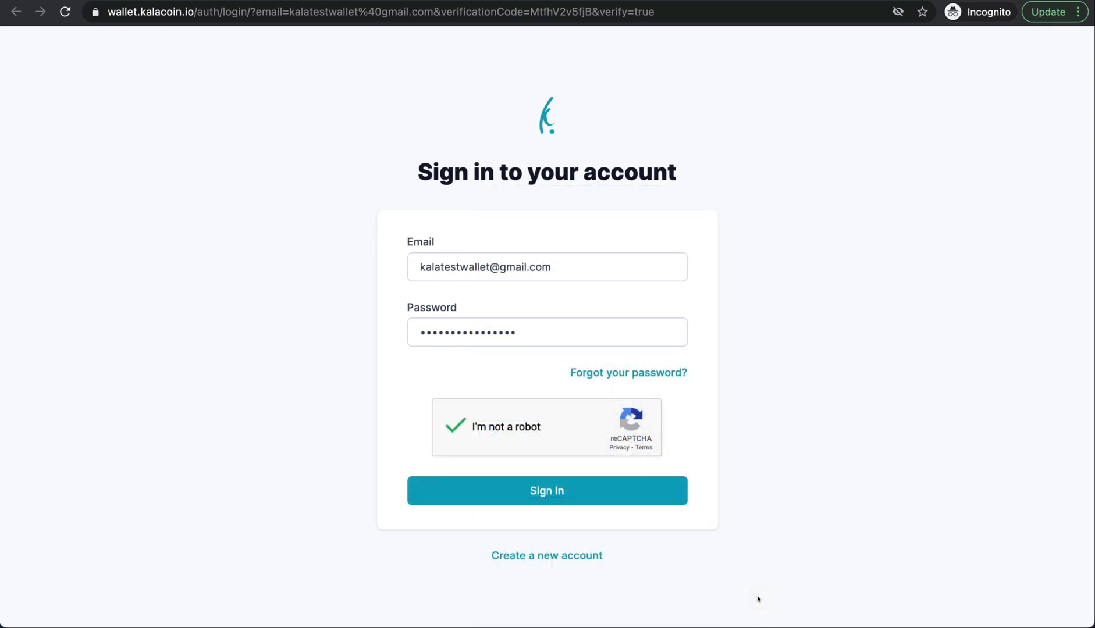
Step: Sign in and name the authenticator device 'Cell Phone'
left_click(576, 491)
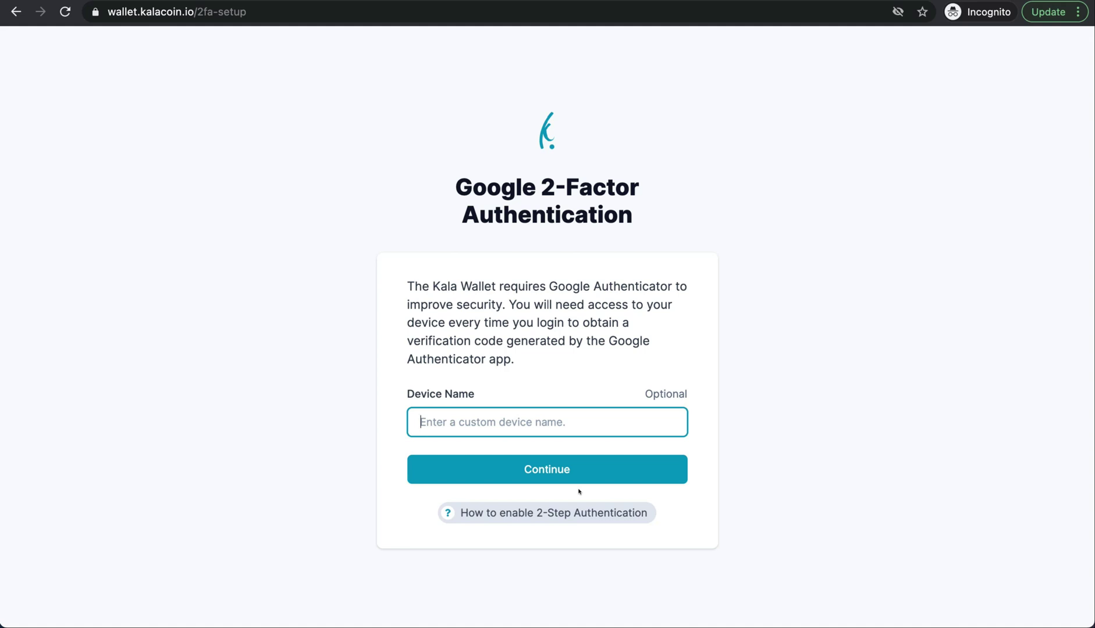
left_click(465, 415)
type("Cell ")
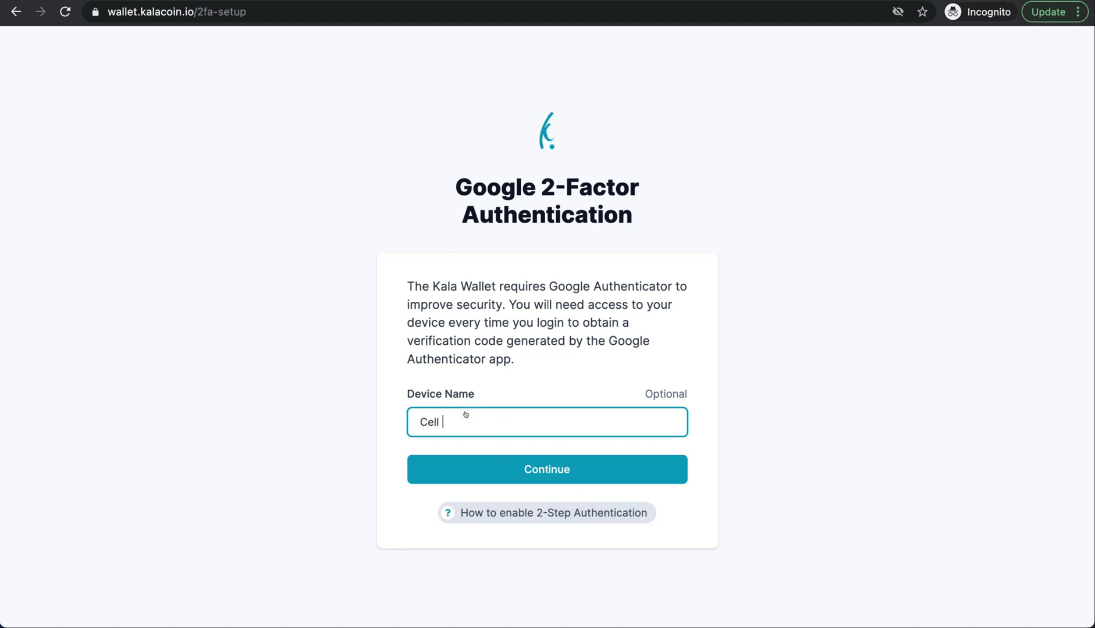
type("Phone")
left_click(504, 469)
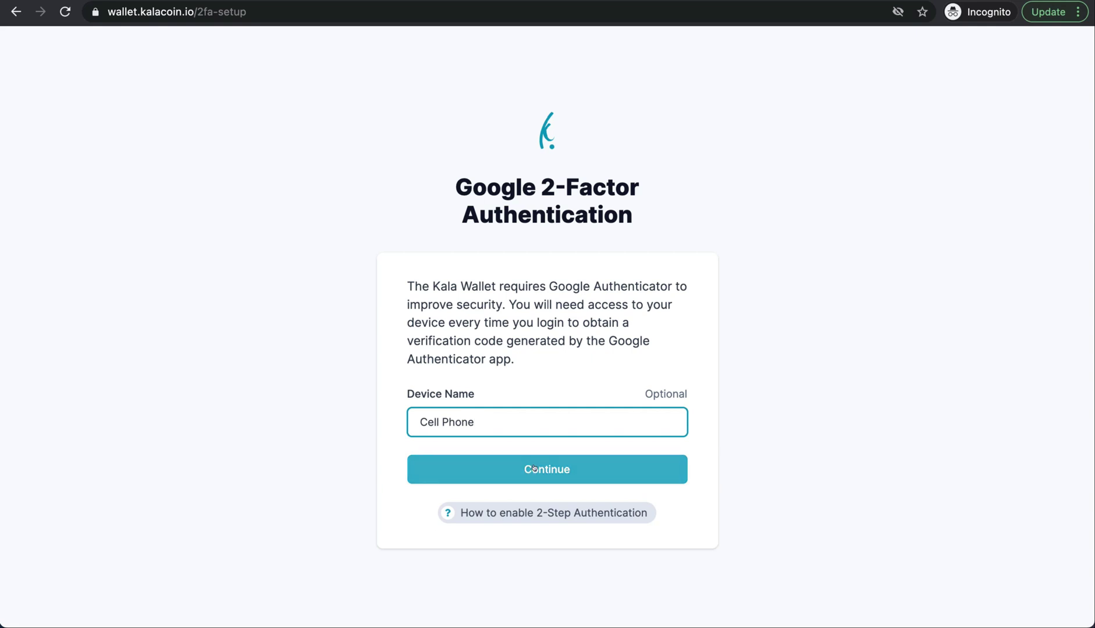
Step: Choose 'Another Device' for 2FA setup to display the QR code for scanning
left_click(534, 468)
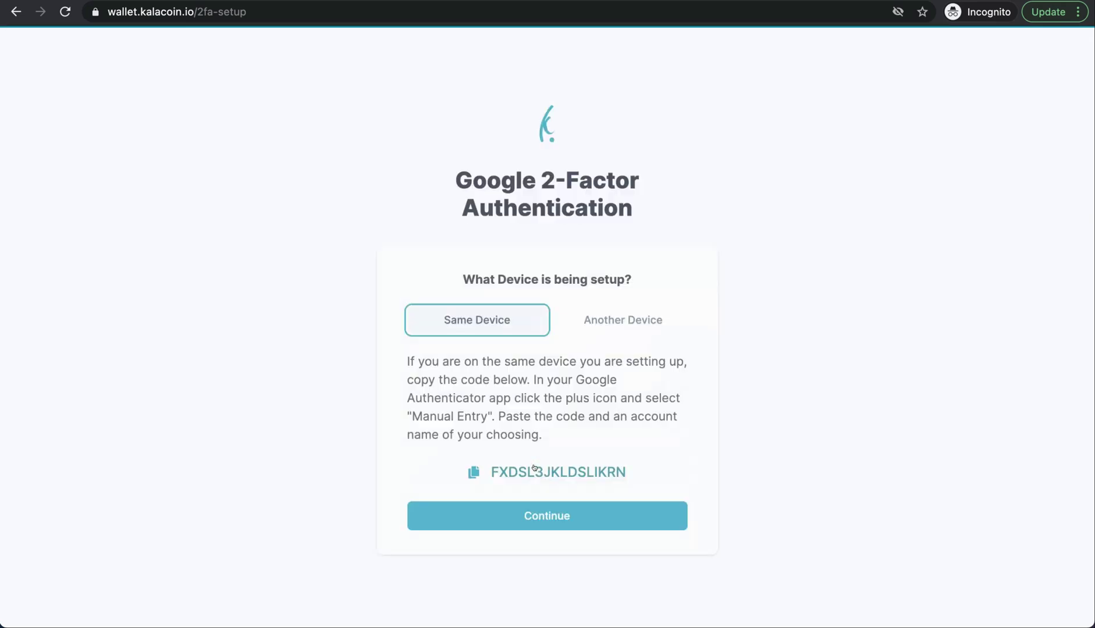
left_click(612, 322)
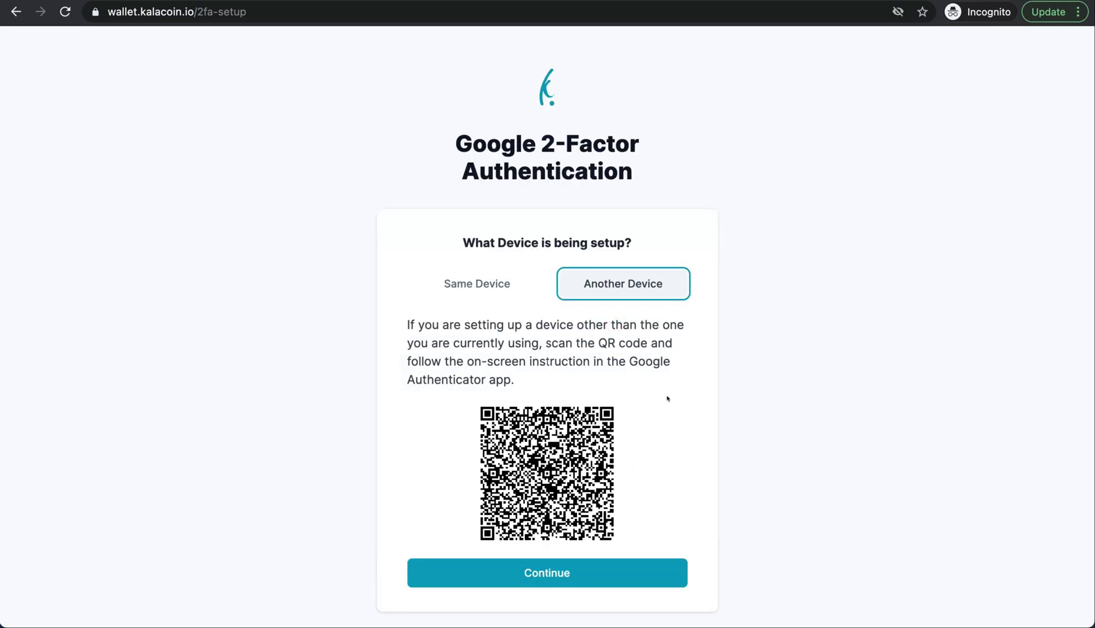
scroll(667, 399, "down", 1)
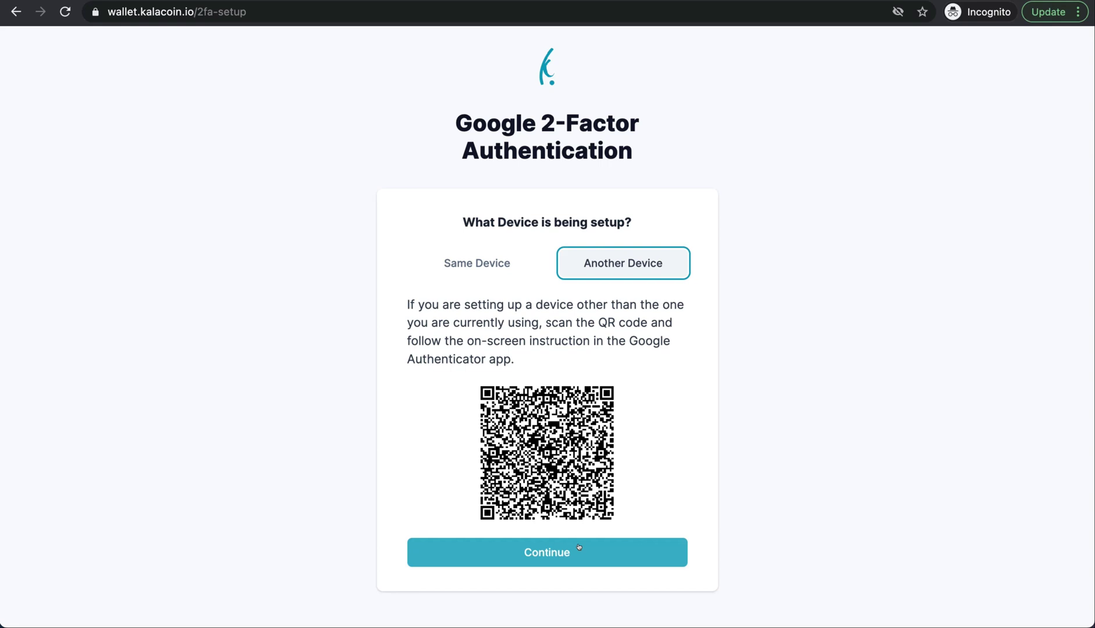
Step: Enter the Google Authenticator verification code and complete the device setup
left_click(579, 547)
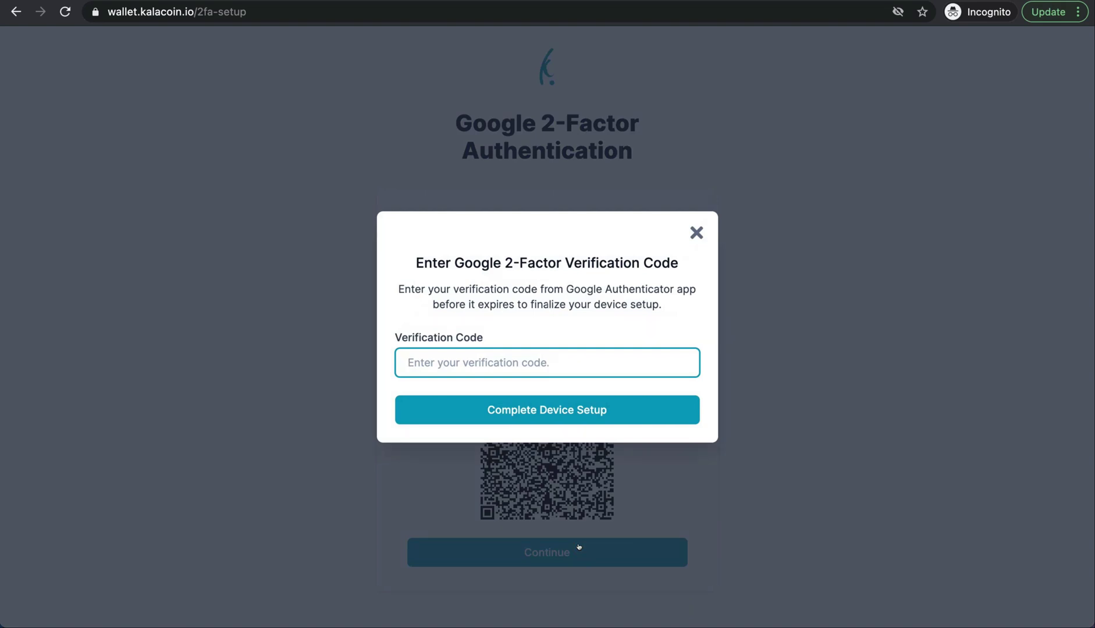
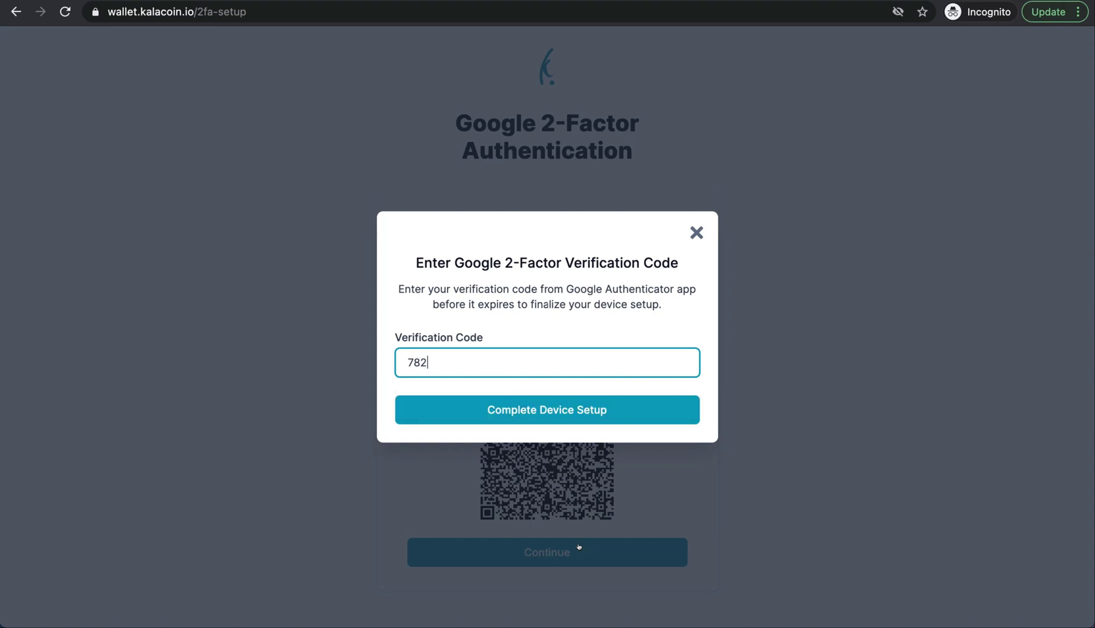
left_click(570, 411)
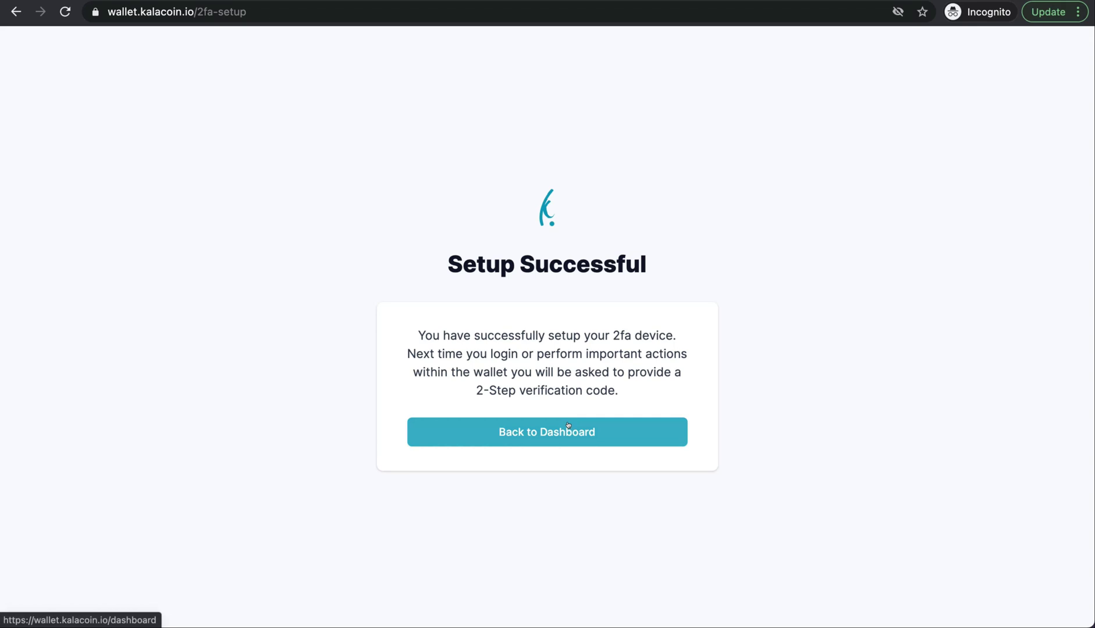
Step: Return to the Kala Wallet dashboard showing Kala and Bitcoin balances
left_click(568, 426)
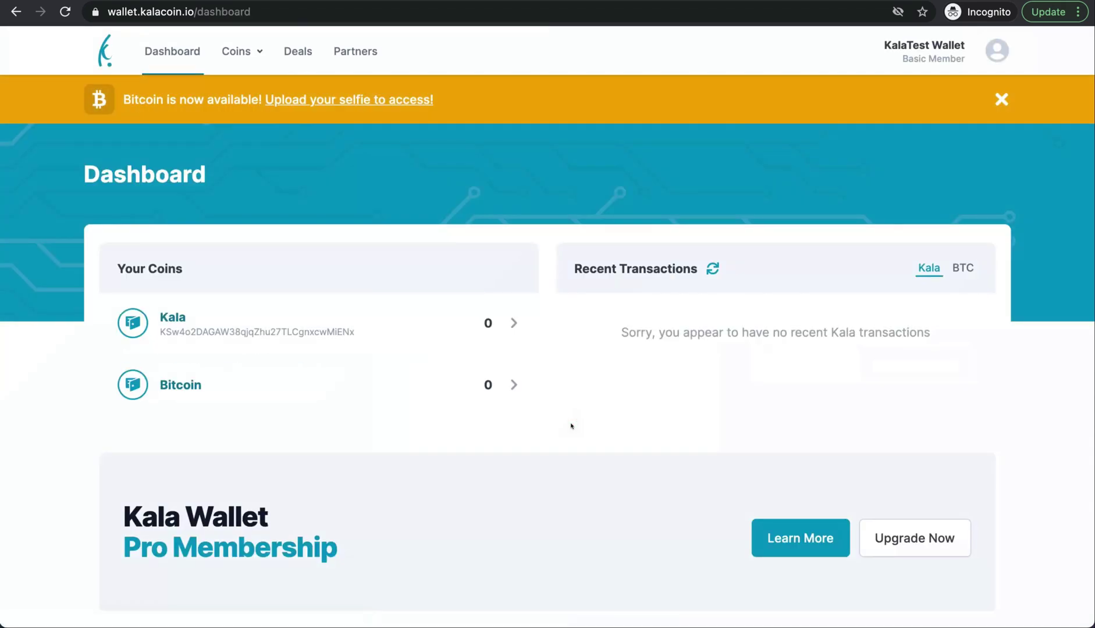